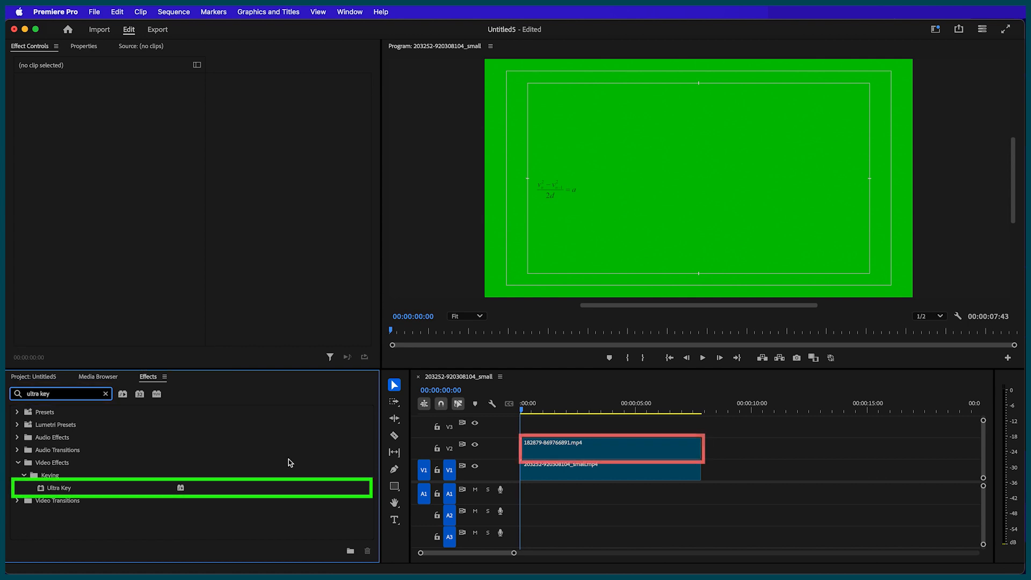
# Apply Ultra Key to 182879-869766891.mp4, sampling its green background as the key color, and play back the result
pyautogui.moveTo(65, 487); pyautogui.dragTo(568, 455)
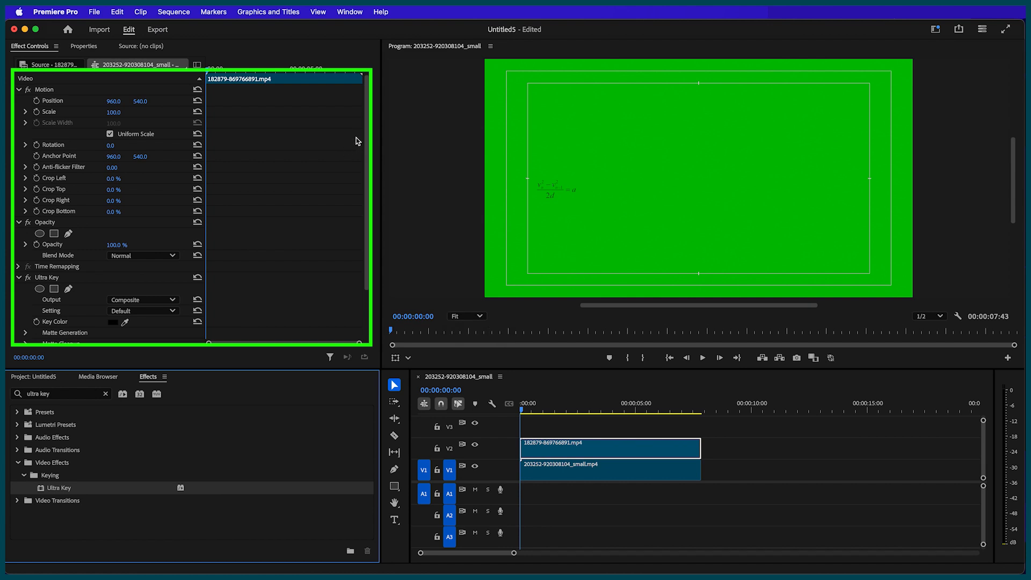
pyautogui.scroll(-3, 373, 176)
pyautogui.scroll(-2, 372, 177)
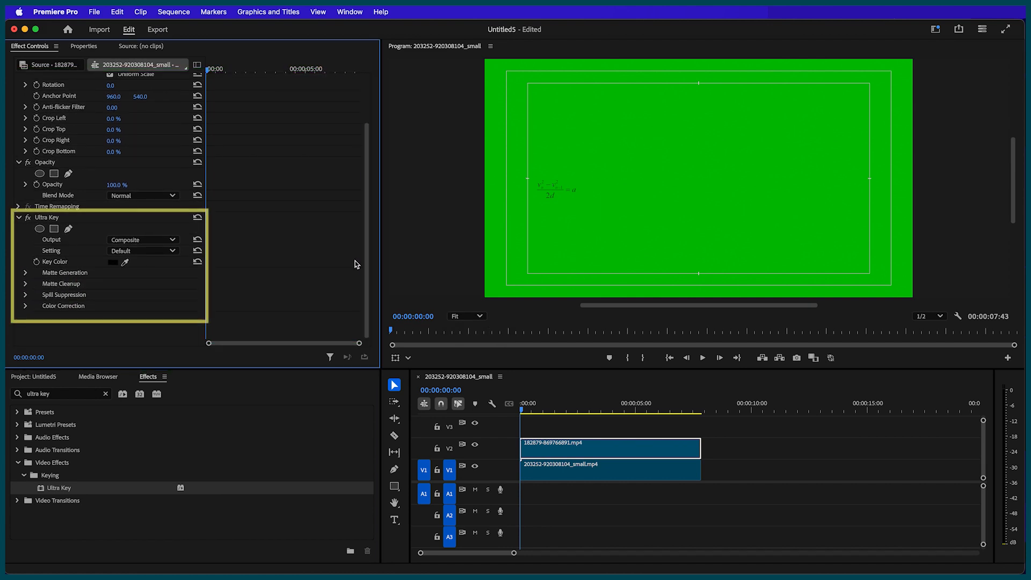
pyautogui.click(125, 262)
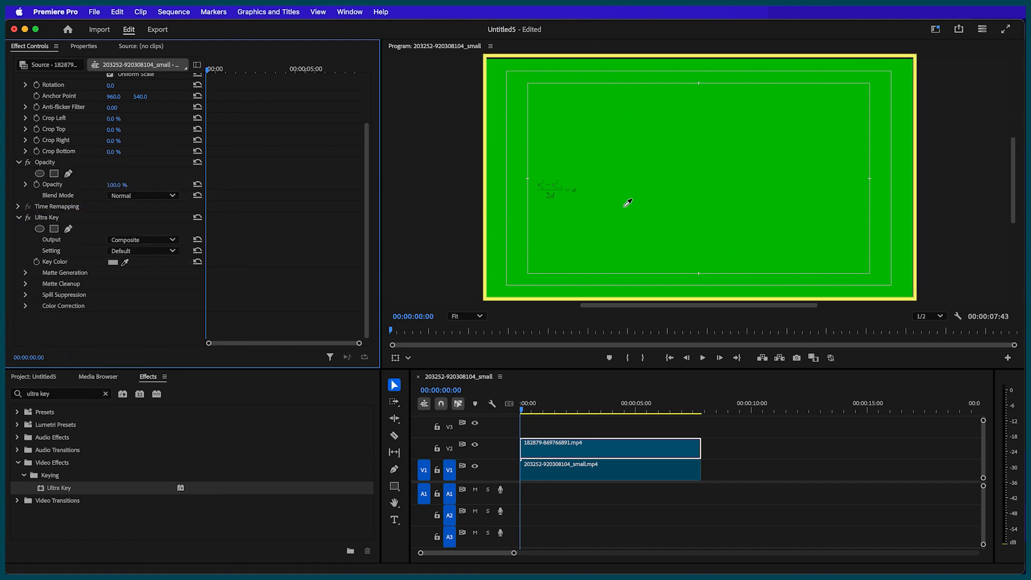
pyautogui.click(644, 200)
pyautogui.press('space')
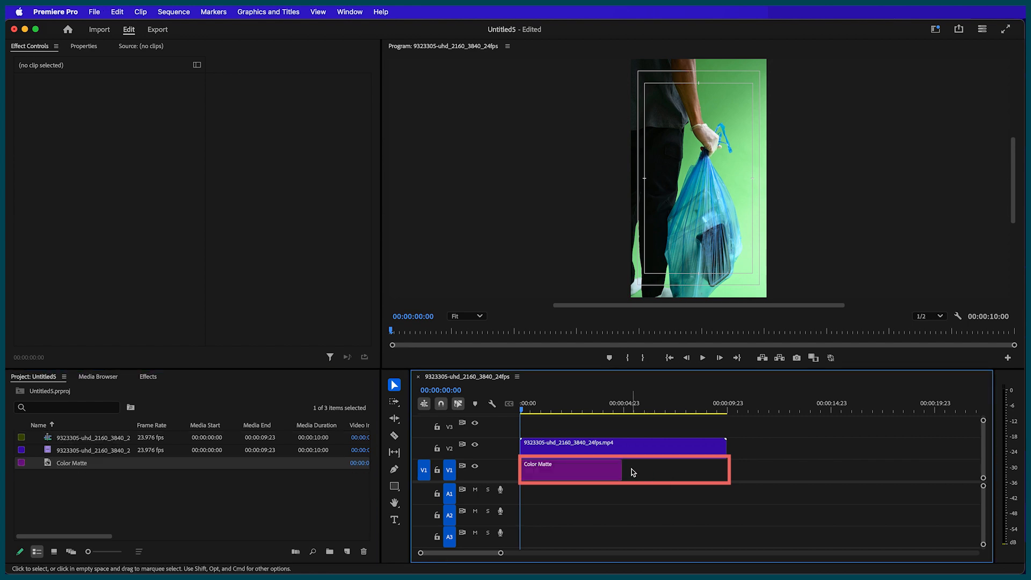
# Extend the Color Matte to the end of the 9323305 clip, and key out that clip's green background with Ultra Key
pyautogui.moveTo(625, 469); pyautogui.dragTo(734, 468)
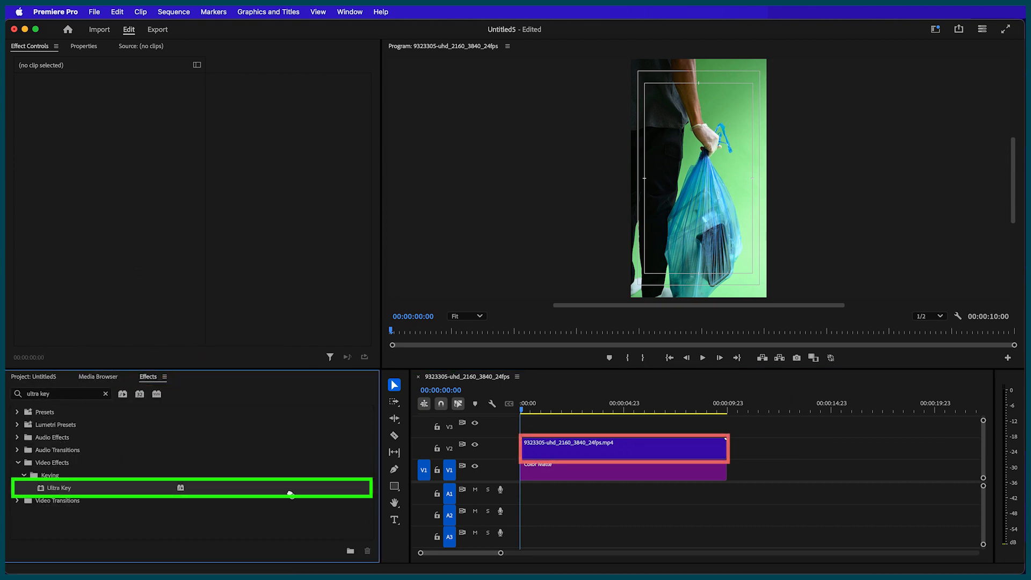
pyautogui.moveTo(290, 494); pyautogui.dragTo(593, 454)
pyautogui.scroll(-5, 361, 340)
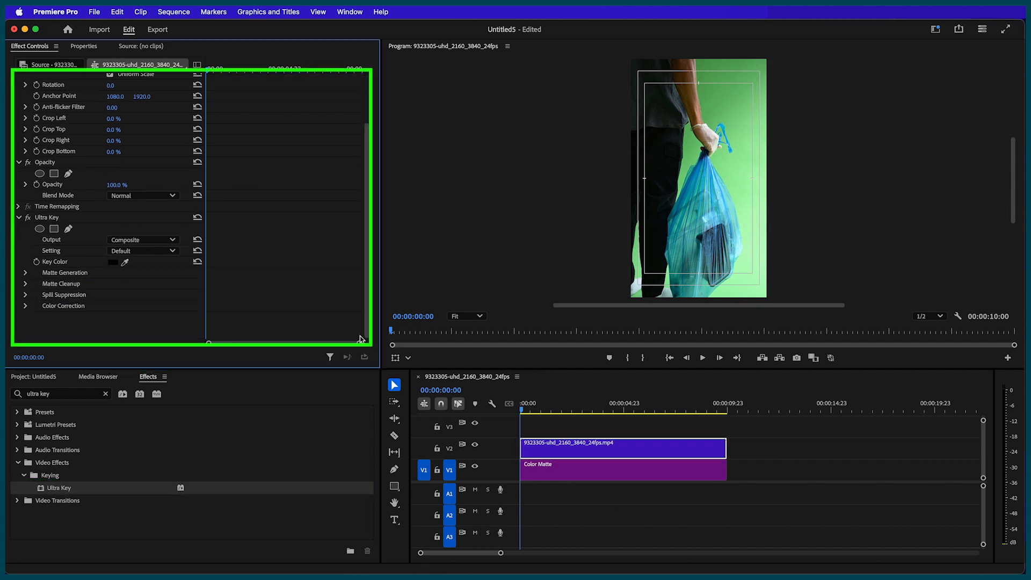
pyautogui.click(121, 261)
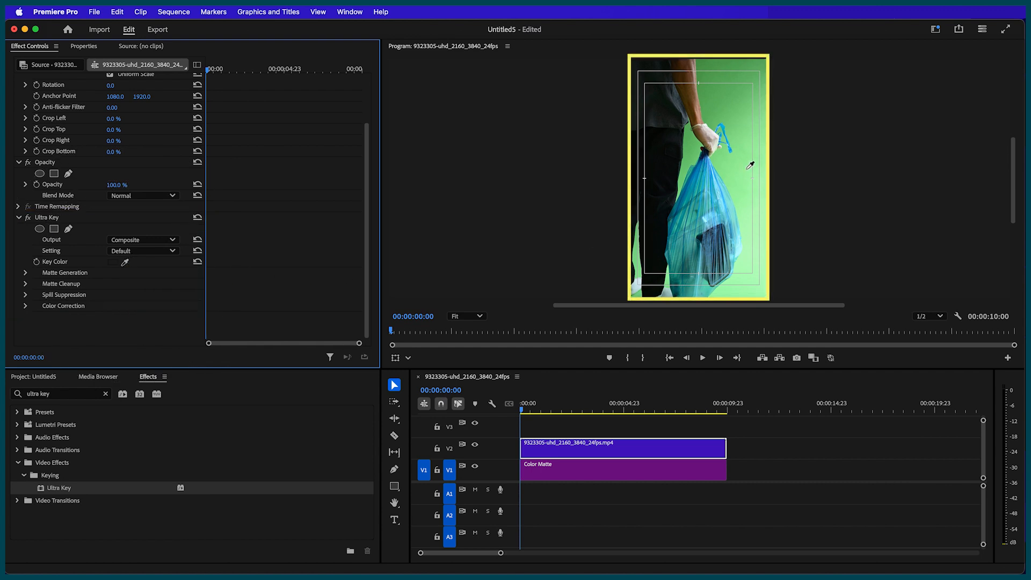
pyautogui.click(736, 118)
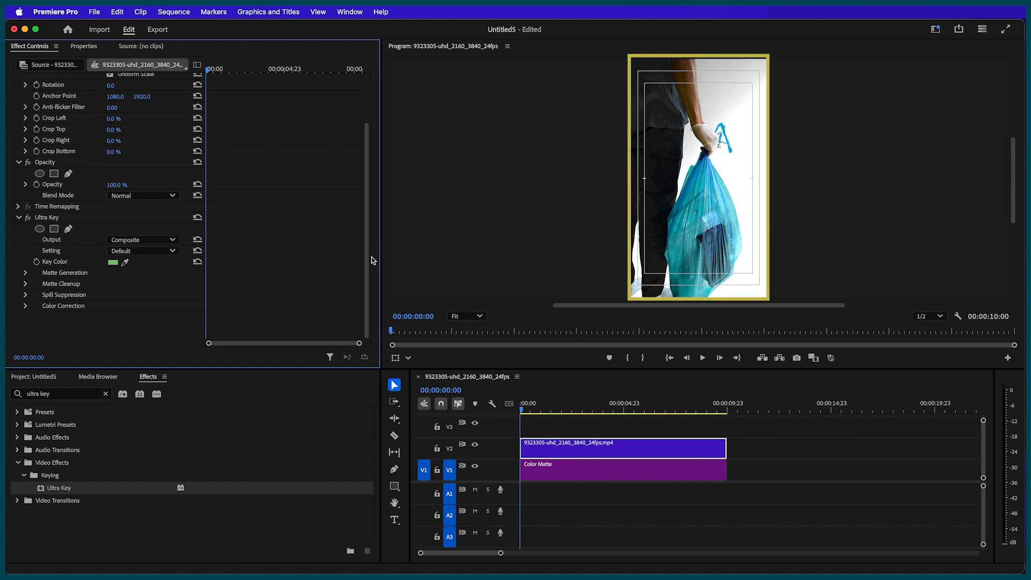
# Reveal the Matte Generation settings and switch Ultra Key's output to Alpha Channel
pyautogui.click(25, 272)
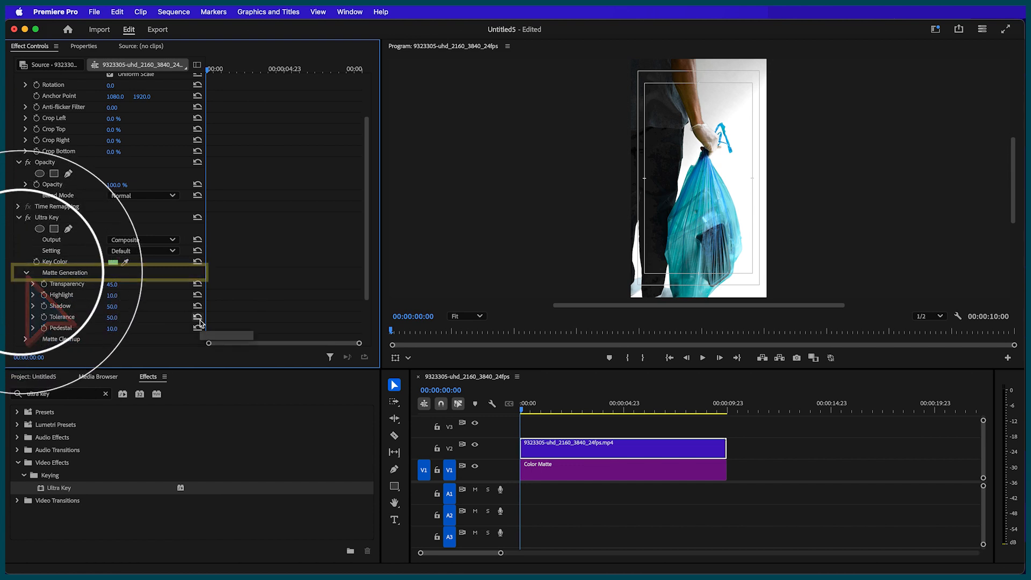
pyautogui.click(173, 239)
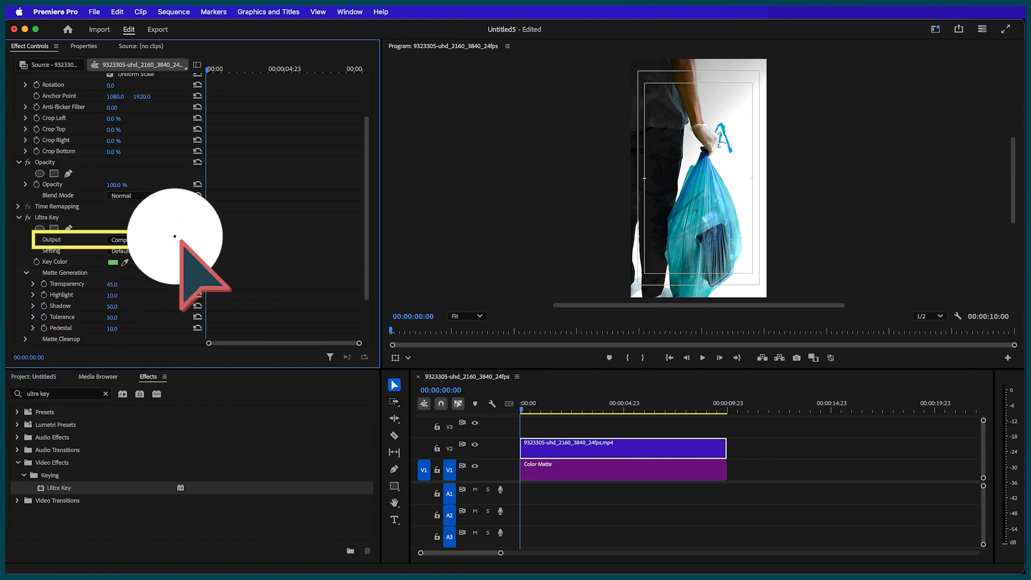
pyautogui.click(173, 269)
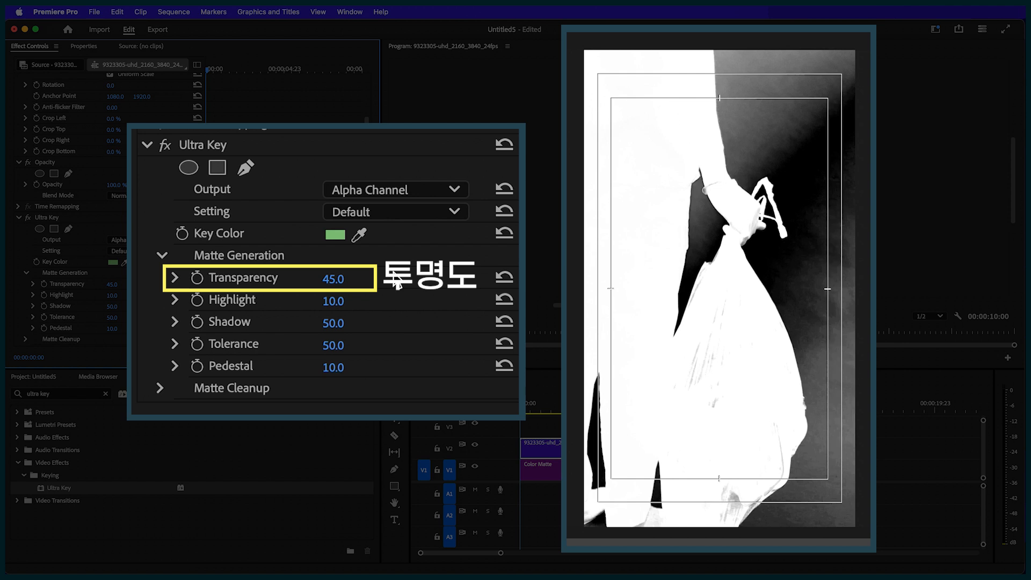
# Set Matte Generation Transparency to 30, Tolerance to 100 and Pedestal to 100
pyautogui.moveTo(343, 282); pyautogui.dragTo(334, 281)
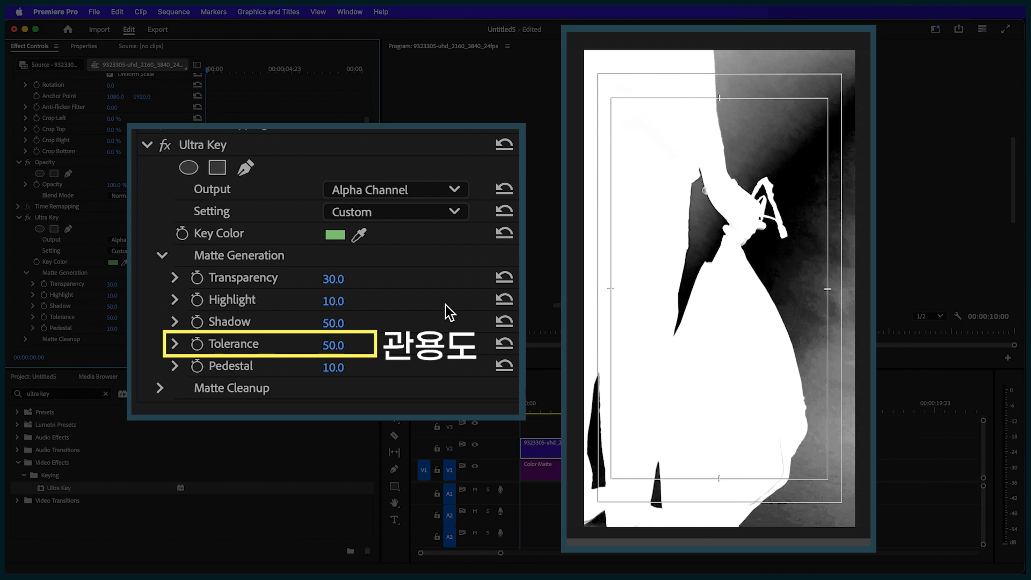
pyautogui.moveTo(333, 345); pyautogui.dragTo(387, 346)
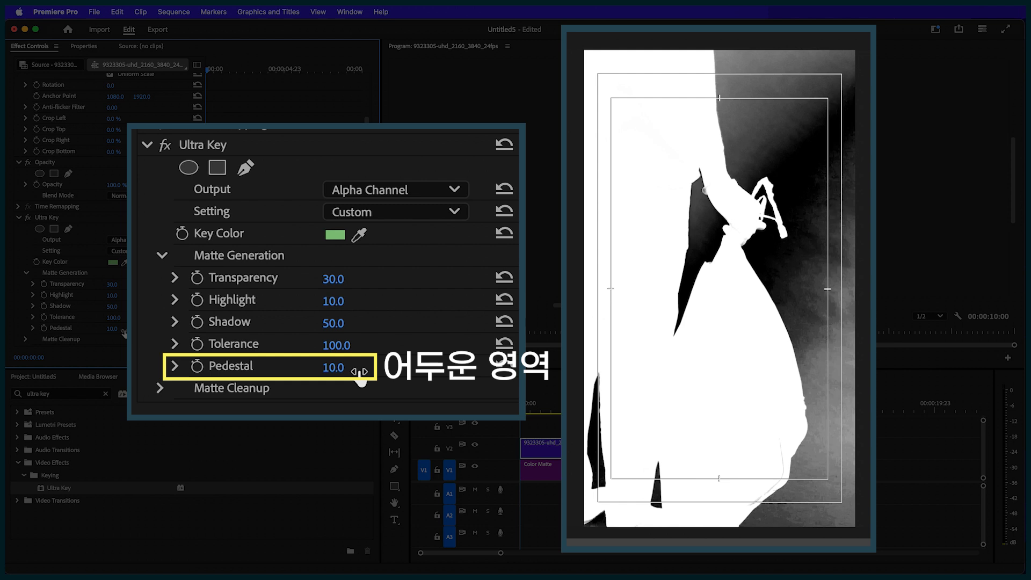
pyautogui.moveTo(124, 333); pyautogui.dragTo(172, 332)
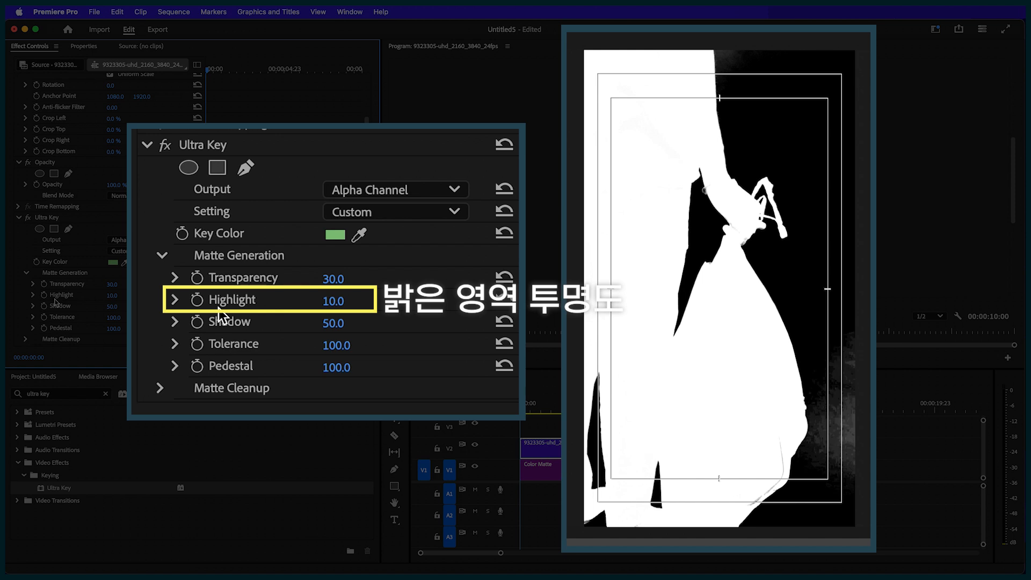
# Set the matte's Highlight to 0 after trying 26, and try Shadow at 93 before returning it to 50
pyautogui.moveTo(112, 295); pyautogui.dragTo(126, 295)
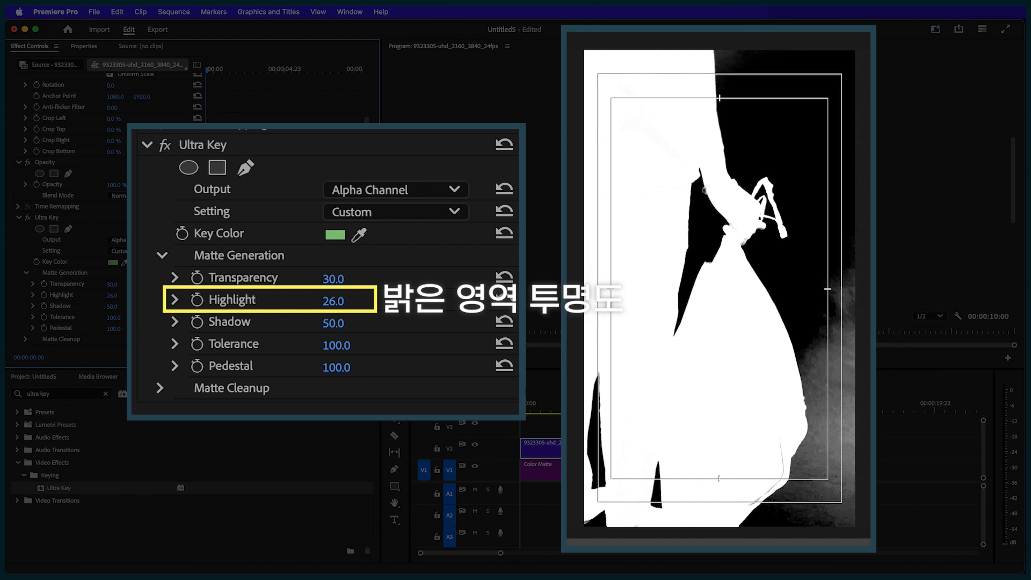
pyautogui.moveTo(112, 295); pyautogui.dragTo(97, 295)
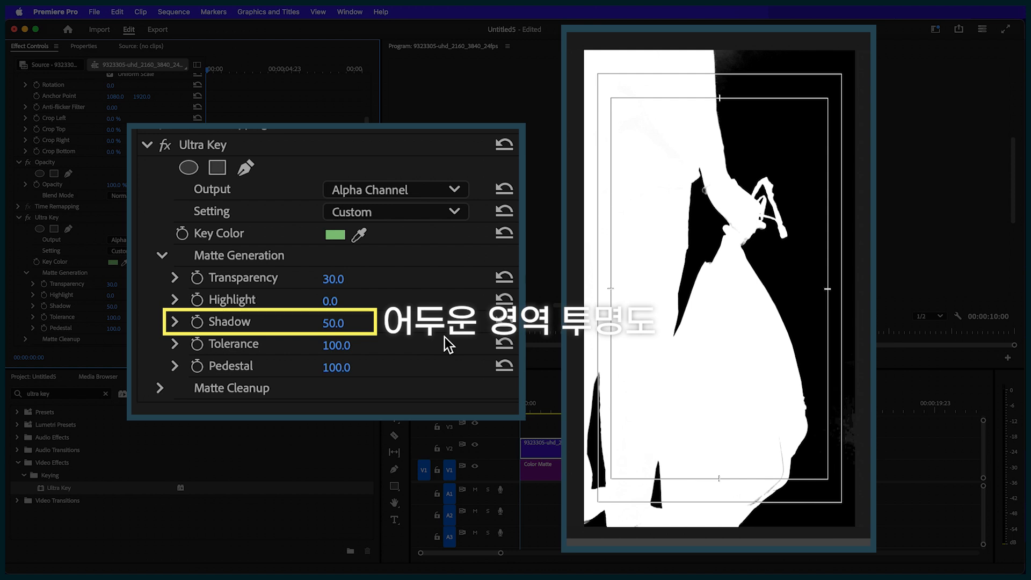
pyautogui.moveTo(340, 323); pyautogui.dragTo(363, 322)
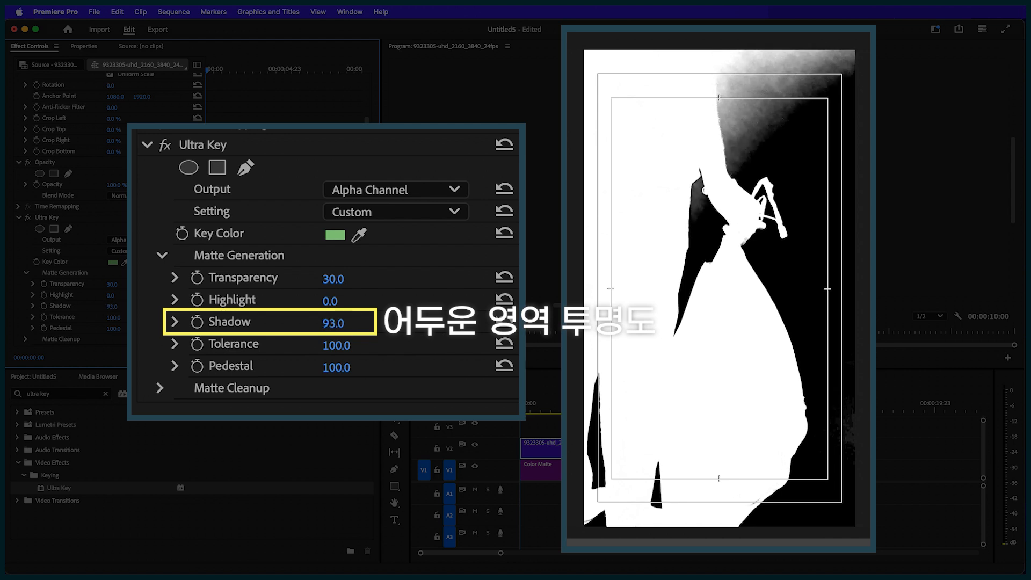
pyautogui.moveTo(363, 322); pyautogui.dragTo(341, 322)
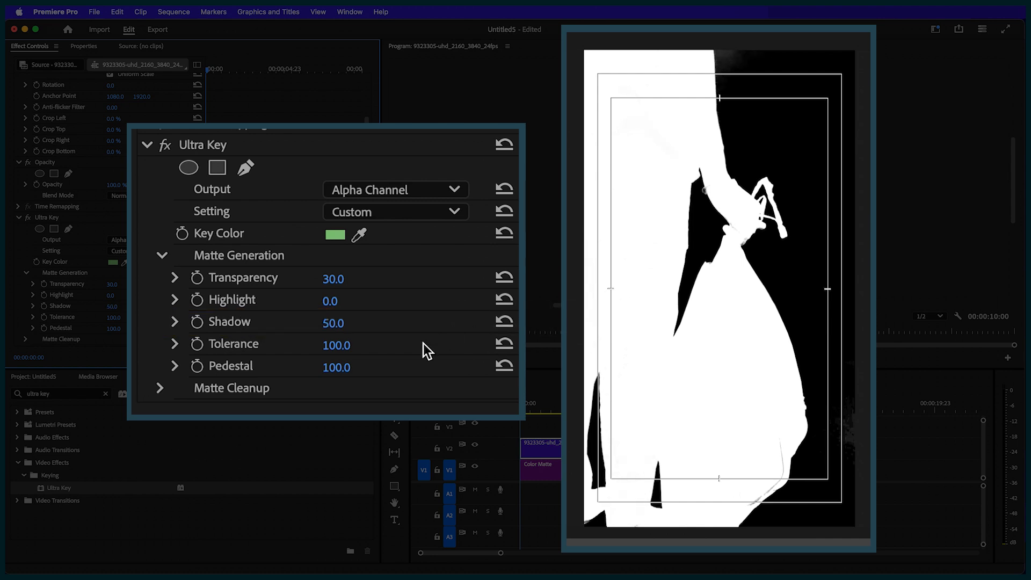
# Reveal the Matte Cleanup settings and switch Ultra Key's output back to Composite
pyautogui.scroll(-3, 161, 161)
pyautogui.click(173, 140)
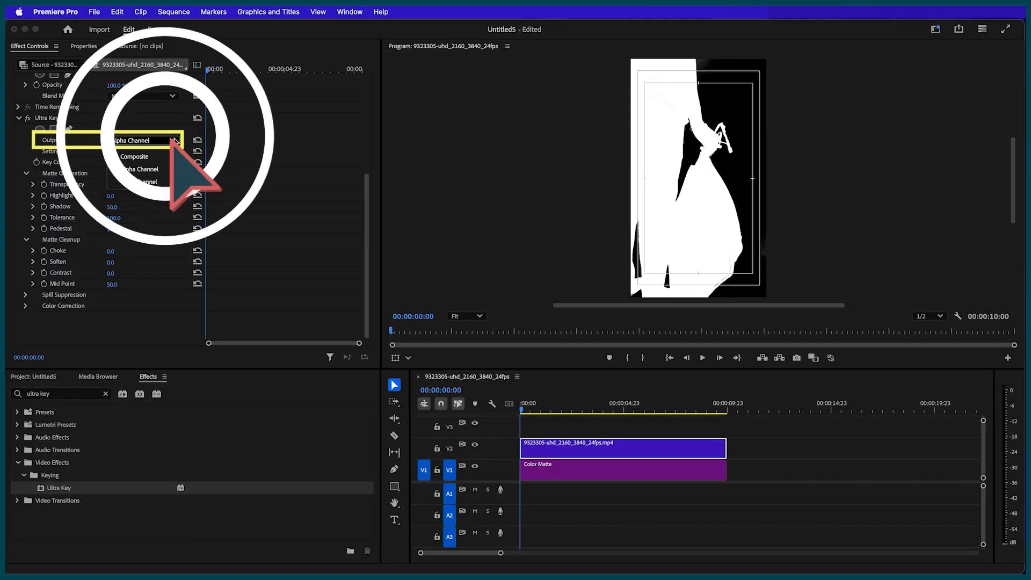
pyautogui.click(171, 159)
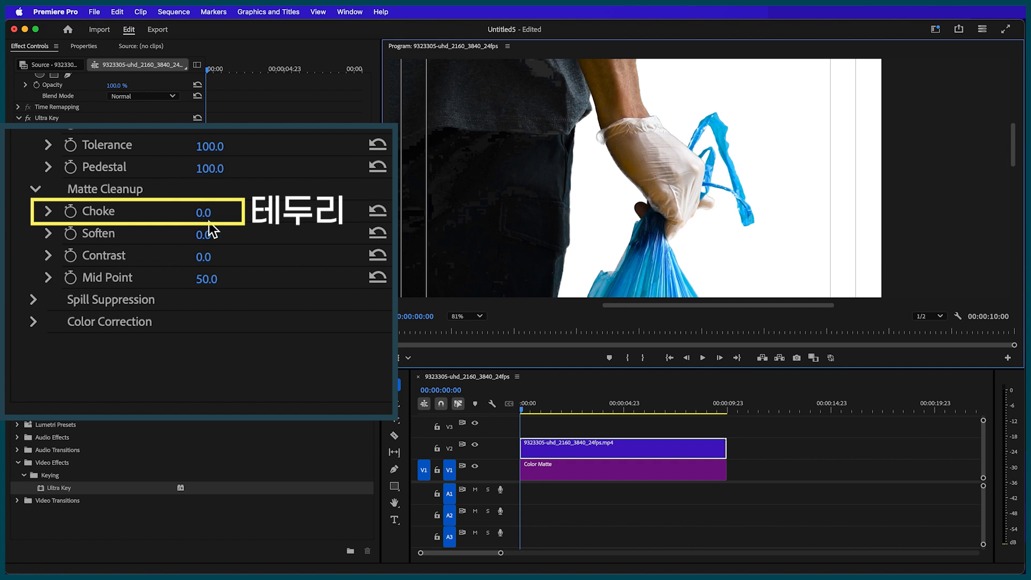
# Compare Matte Cleanup Choke at 100 and 0, and set it to 9
pyautogui.moveTo(203, 213); pyautogui.dragTo(257, 213)
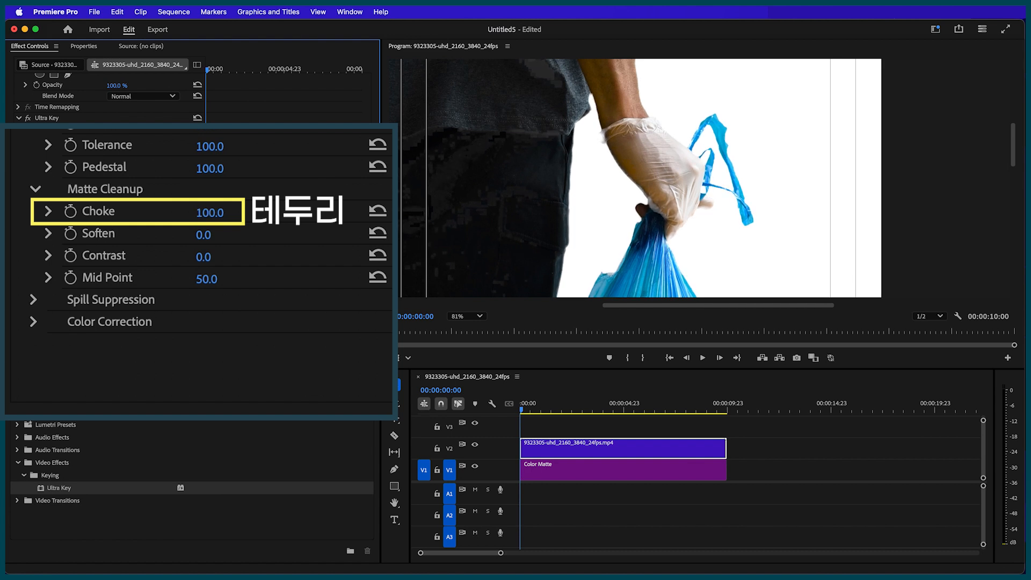
pyautogui.moveTo(209, 213); pyautogui.dragTo(156, 212)
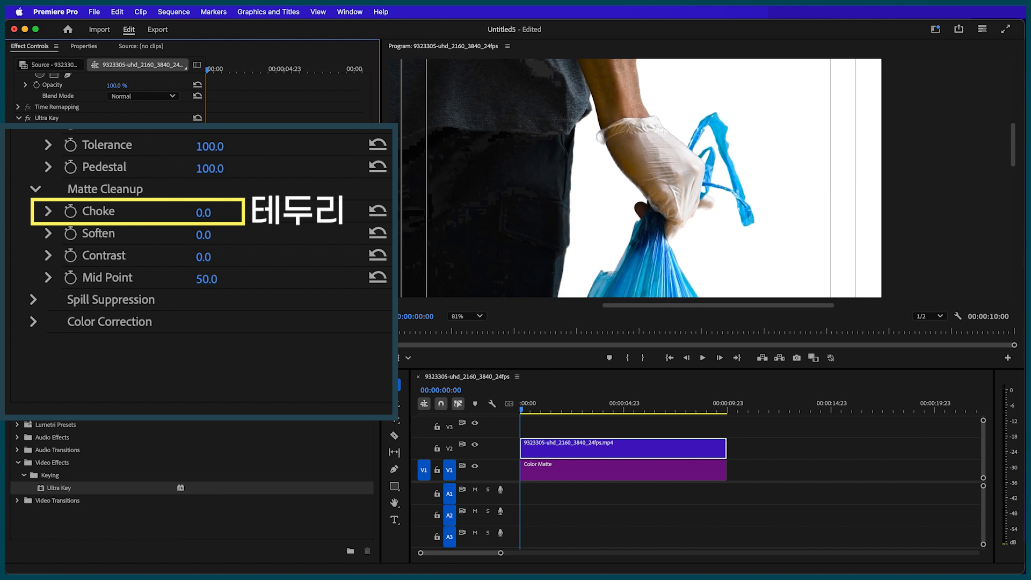
pyautogui.moveTo(231, 212); pyautogui.dragTo(236, 213)
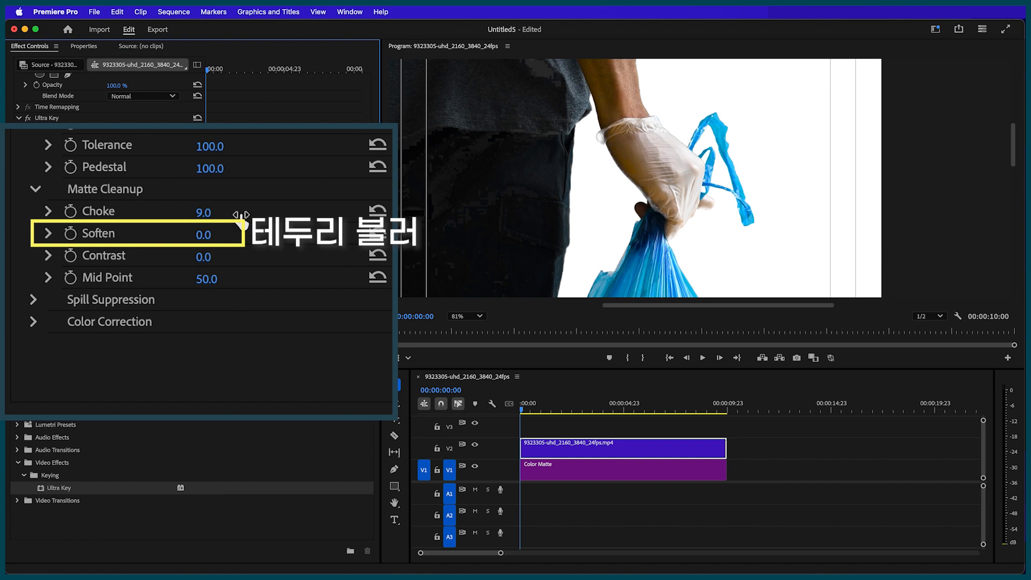
# Try Matte Cleanup Soften at 100 and settle on 8
pyautogui.click(203, 235)
pyautogui.write('100')
pyautogui.press('Return')
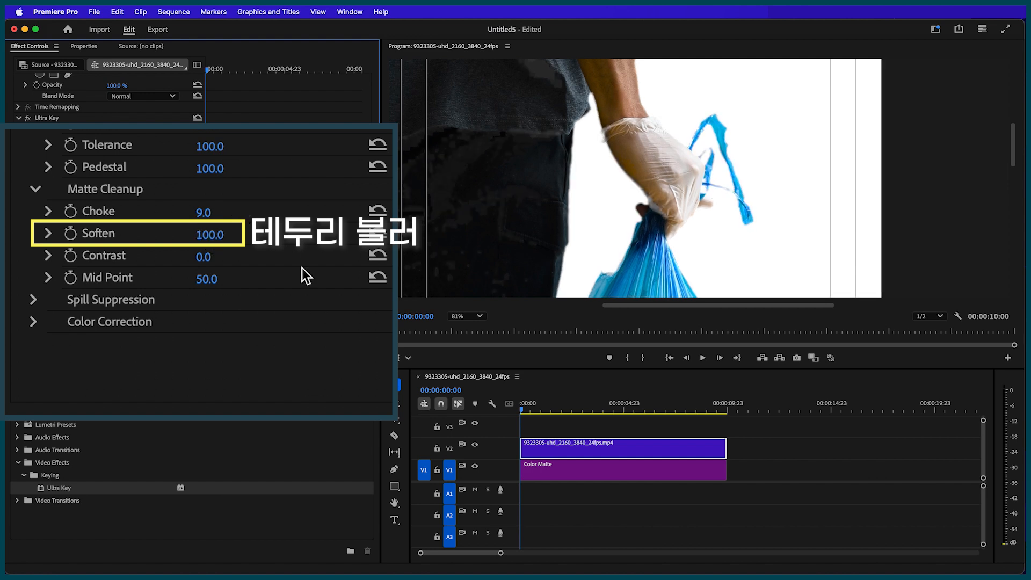
pyautogui.moveTo(207, 235); pyautogui.dragTo(157, 235)
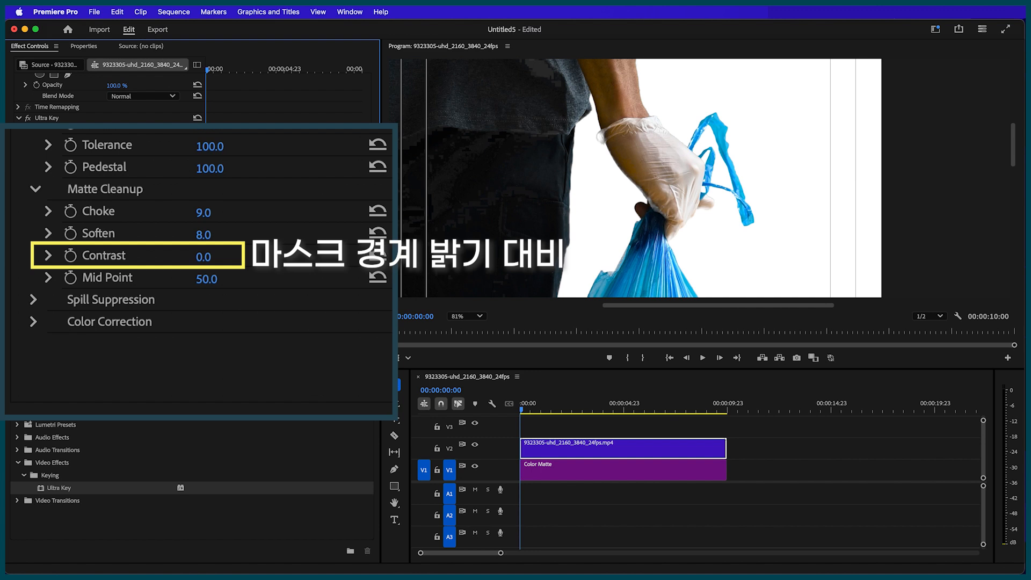
# Set Matte Cleanup Contrast to 32 and Mid Point to 25
pyautogui.moveTo(203, 256)
pyautogui.mouseDown()
pyautogui.moveTo(257, 256)
pyautogui.moveTo(203, 257)
pyautogui.moveTo(231, 256)
pyautogui.moveTo(208, 257)
pyautogui.moveTo(221, 257)
pyautogui.mouseUp()
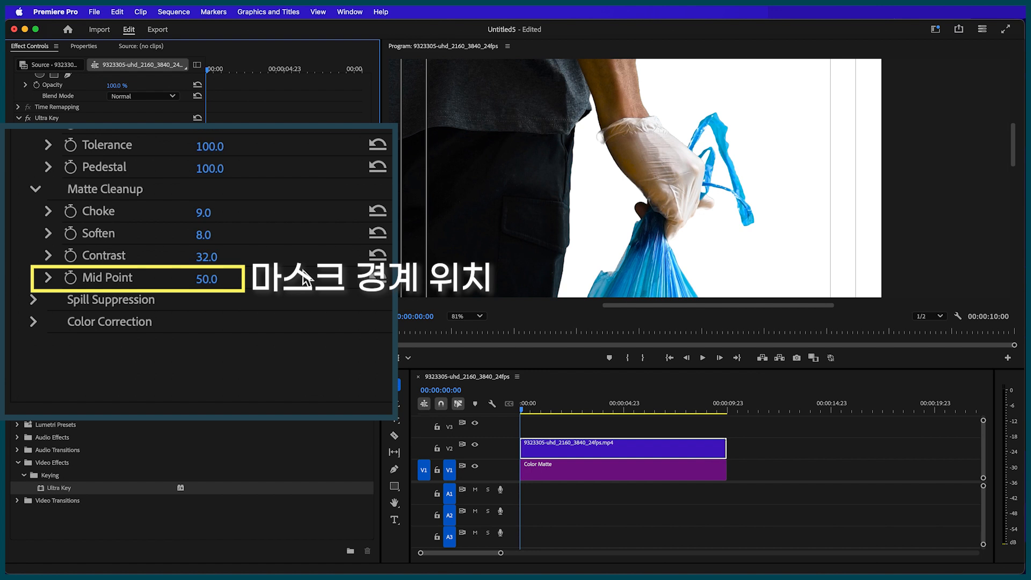
pyautogui.moveTo(305, 279)
pyautogui.mouseDown()
pyautogui.moveTo(328, 279)
pyautogui.moveTo(295, 279)
pyautogui.mouseUp()
# Switch Ultra Key's output to Alpha Channel to check the refined matte across the whole frame
pyautogui.click(455, 318)
pyautogui.click(455, 328)
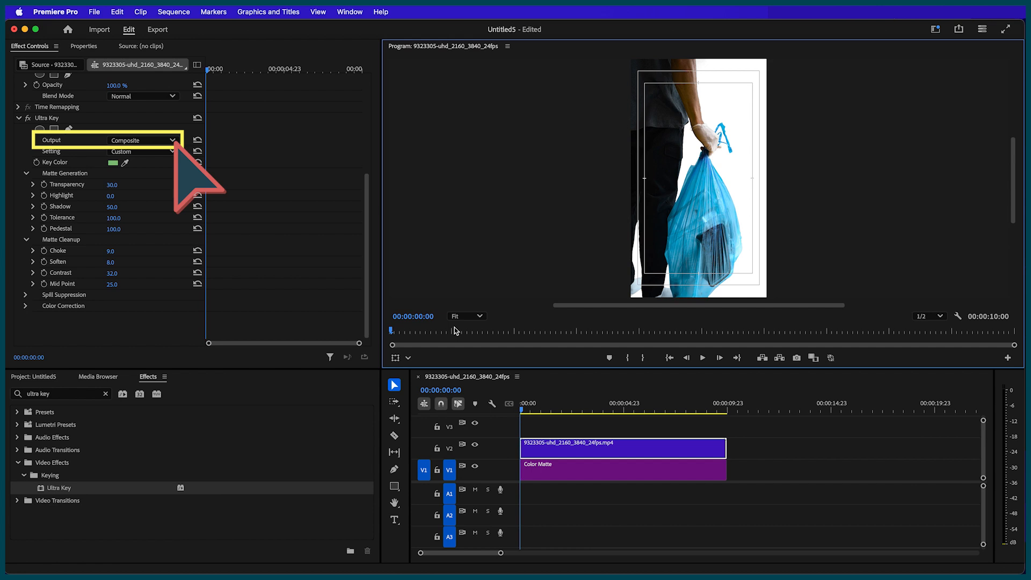
pyautogui.click(161, 140)
pyautogui.click(156, 168)
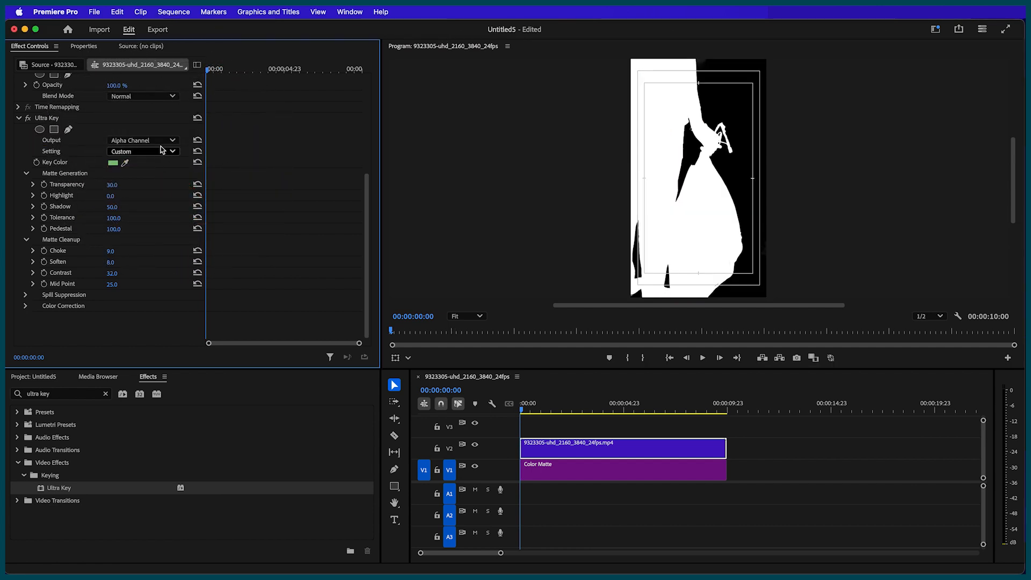